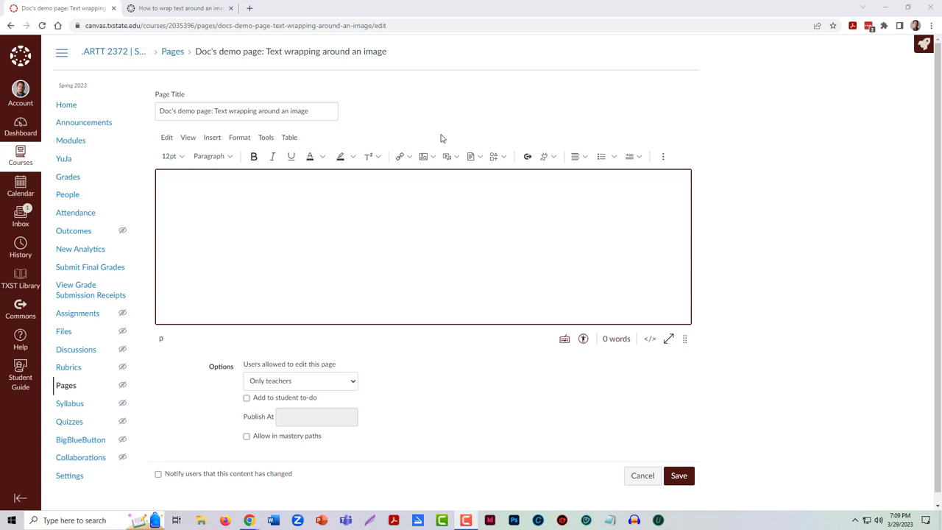
Step: Type an intro sentence in the empty body pointing to the blog post 'How to wrap text around an image'
click(435, 193)
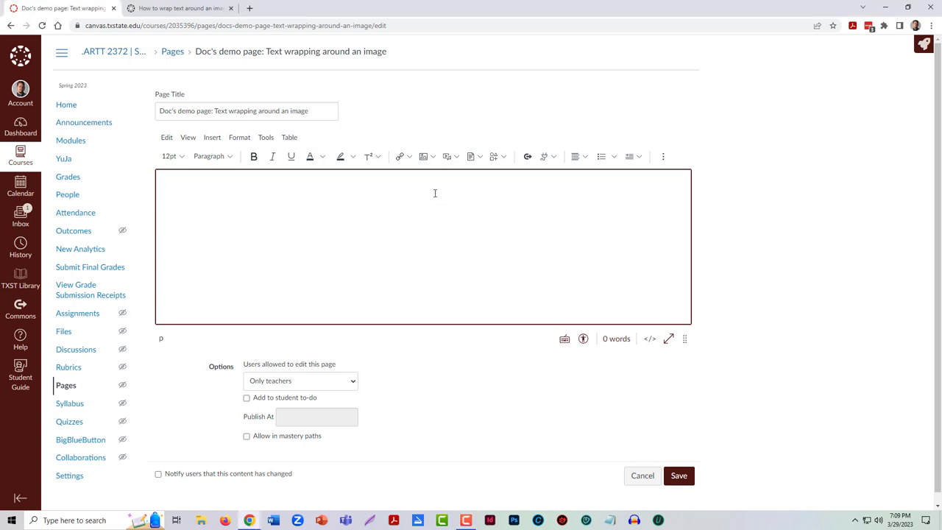
text(Click on the Canvas Instructional Designer blog)
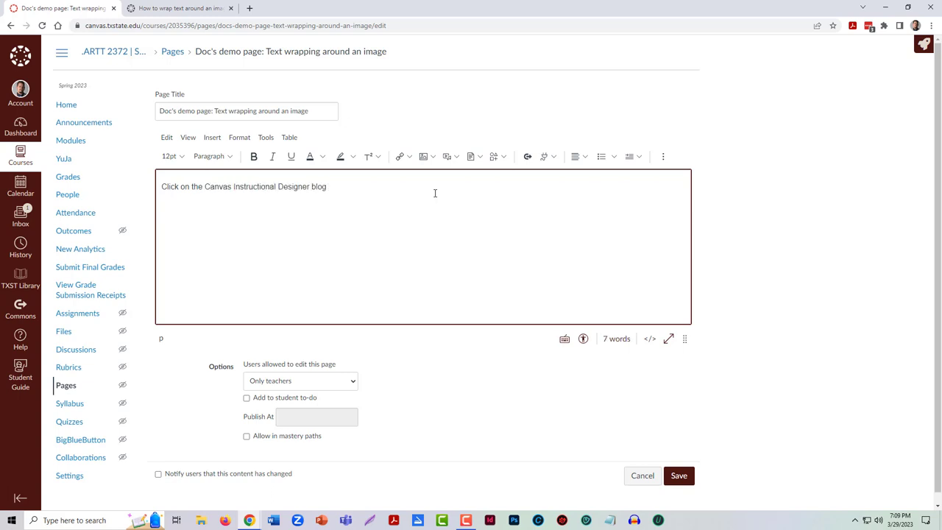
text( post How to wrap text around an image u)
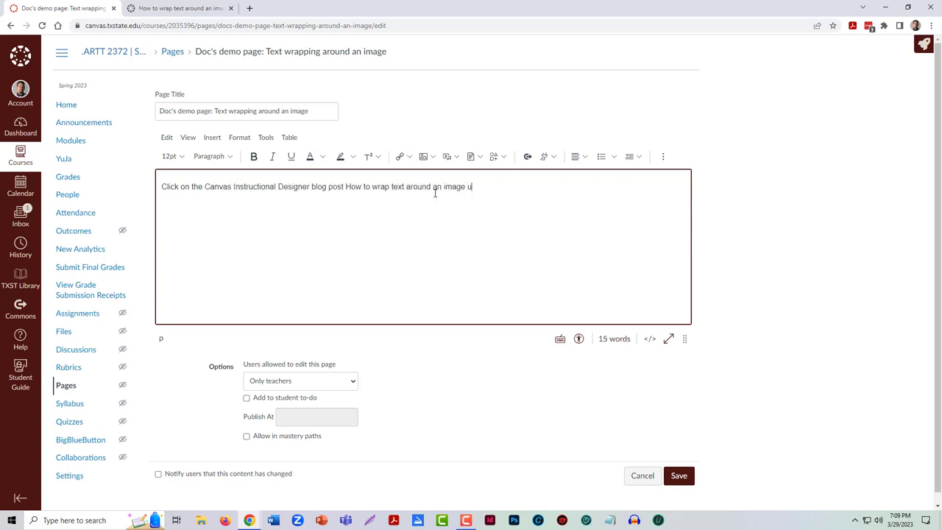
text(sing the Rich Content Editor)
Step: Insert the Schiele glitched-portrait GIF from Course Images and select it in the page
click(433, 157)
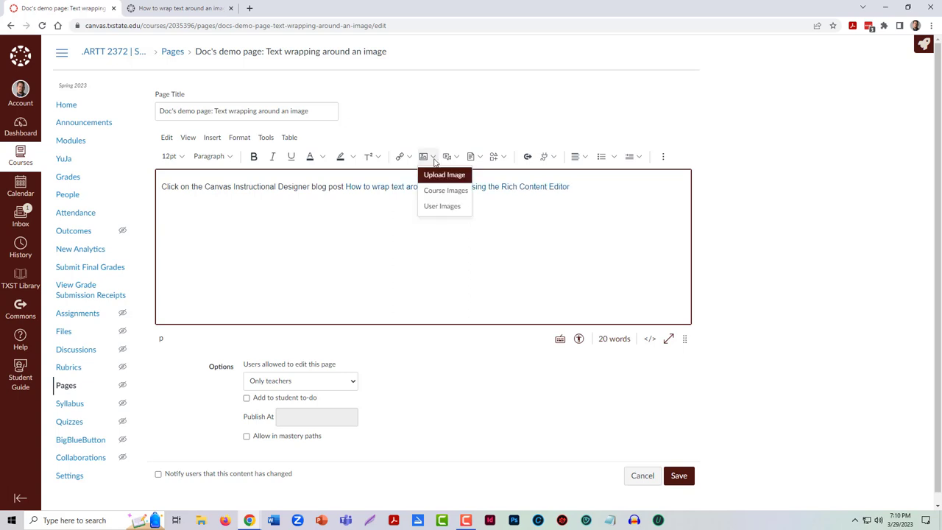
click(444, 190)
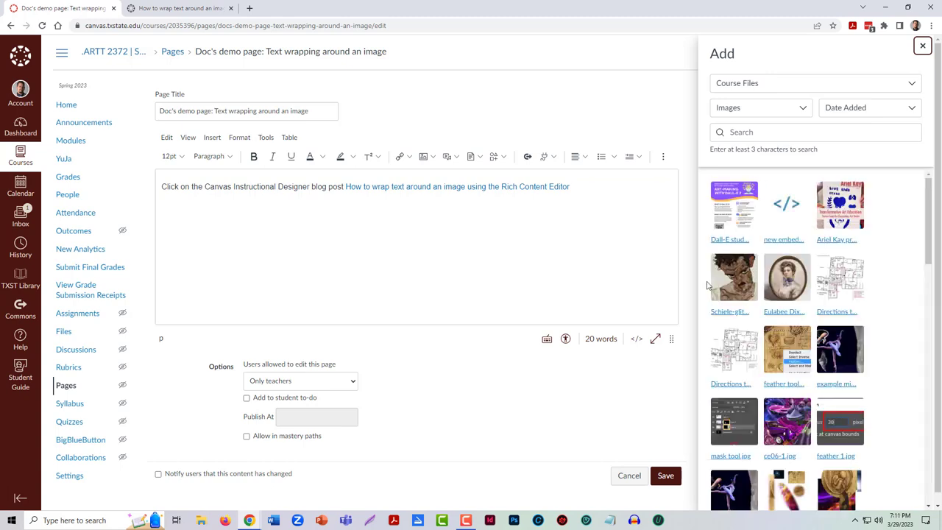
click(733, 294)
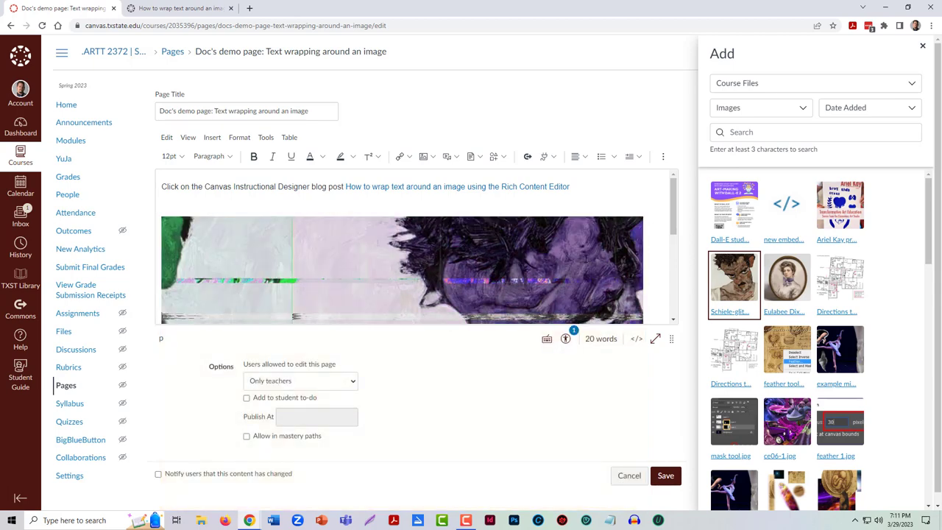
click(585, 258)
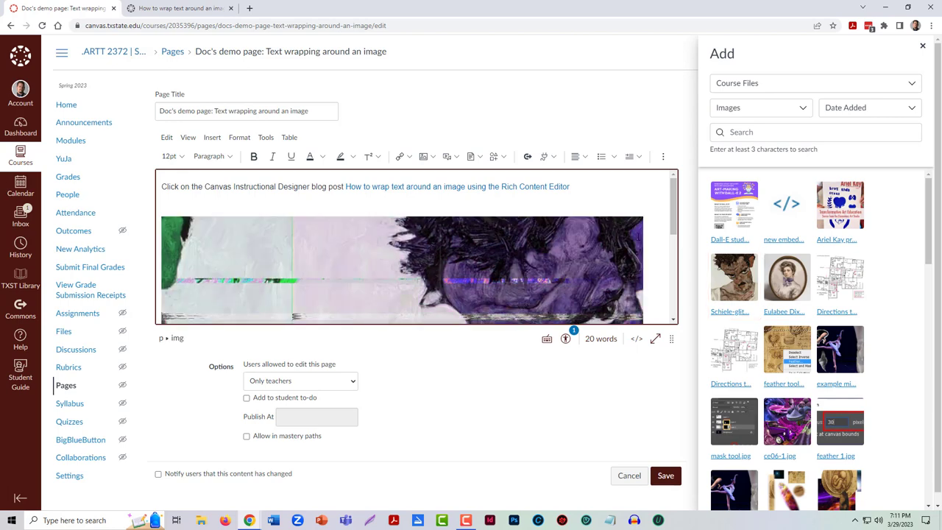
Step: Set the Schiele GIF's Image Options to Percentage dimensions with 30% width
click(924, 45)
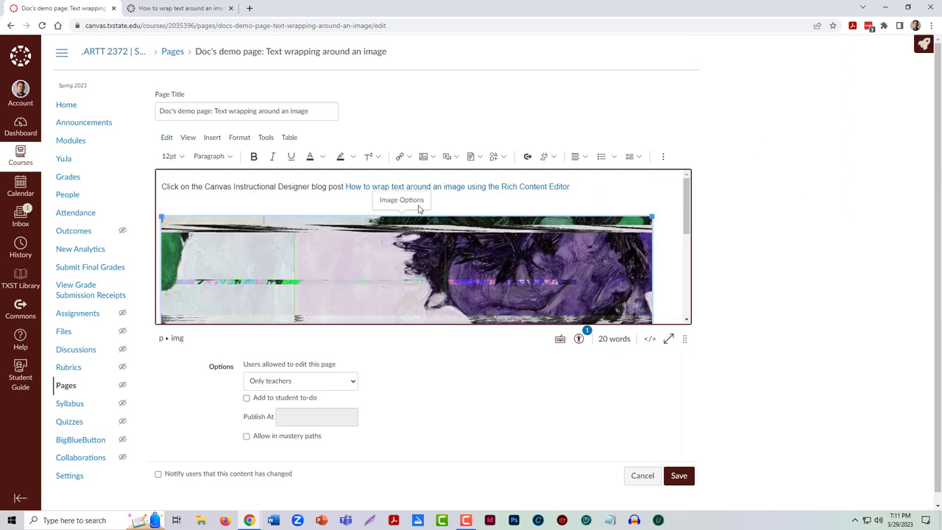
click(418, 206)
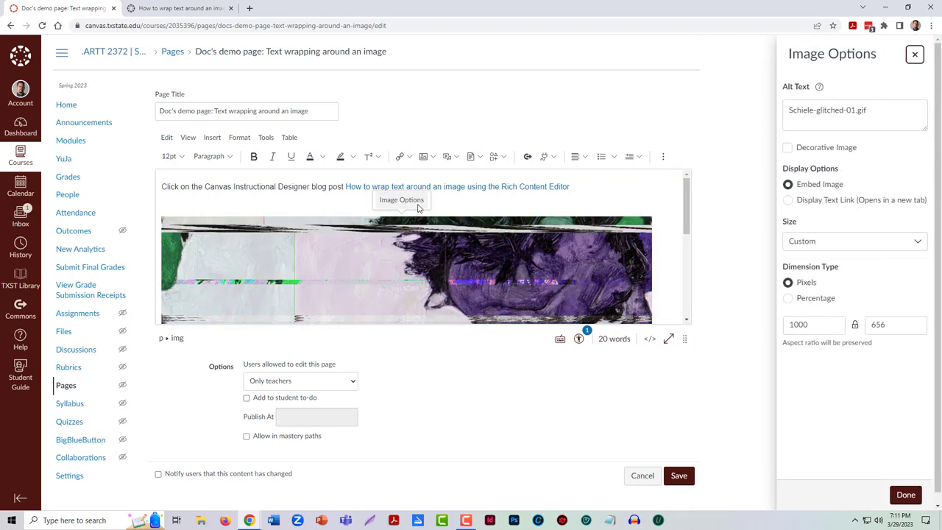
click(788, 298)
click(797, 326)
double_click(797, 326)
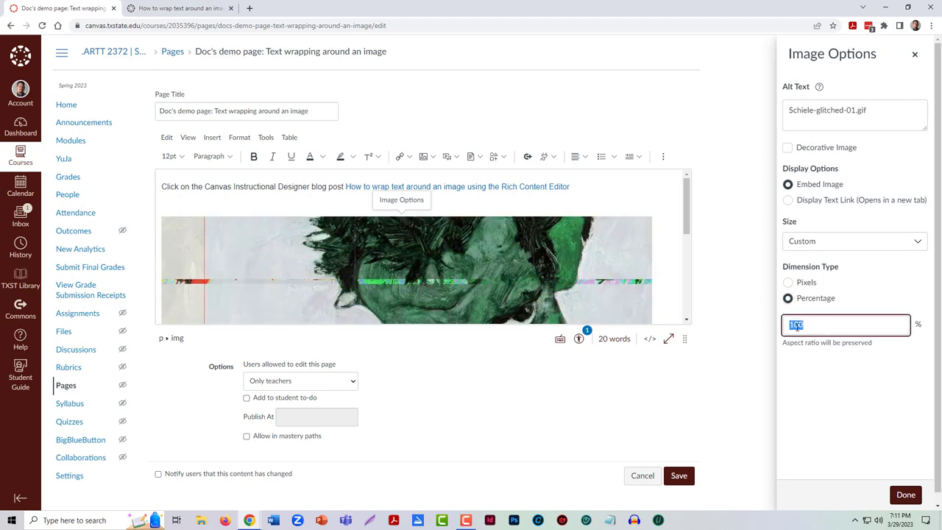
text(30)
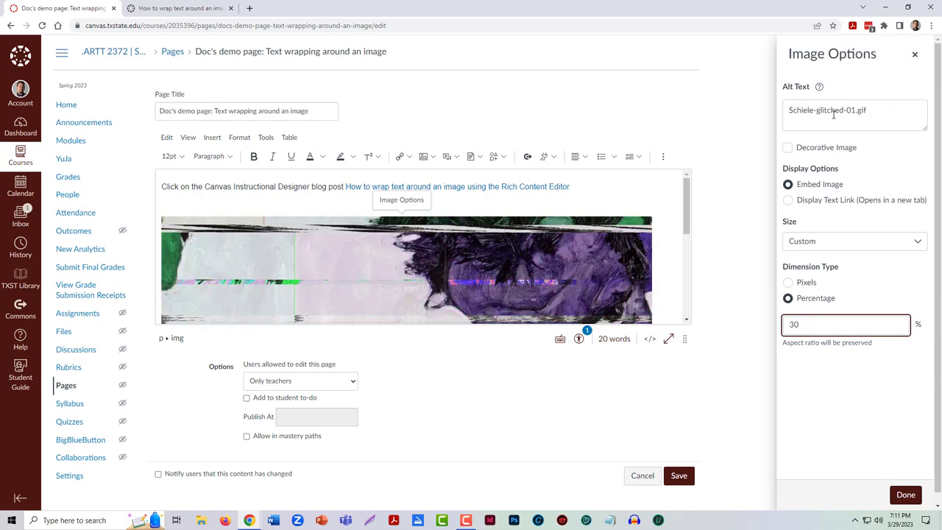
click(905, 494)
click(374, 275)
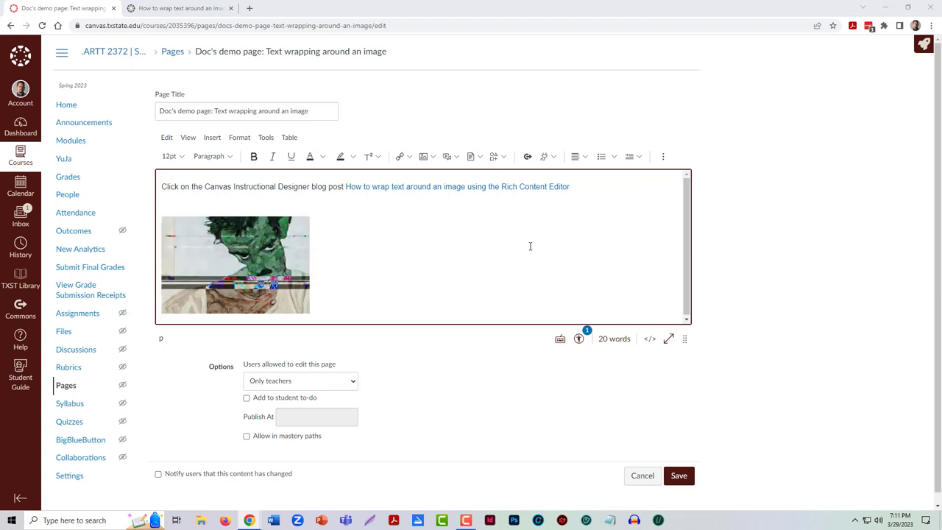
Step: Paste the question about GIFs and the pronunciation passage beside the image, then add a new line
text(GIFs, what are they and WHYYYYYY?)
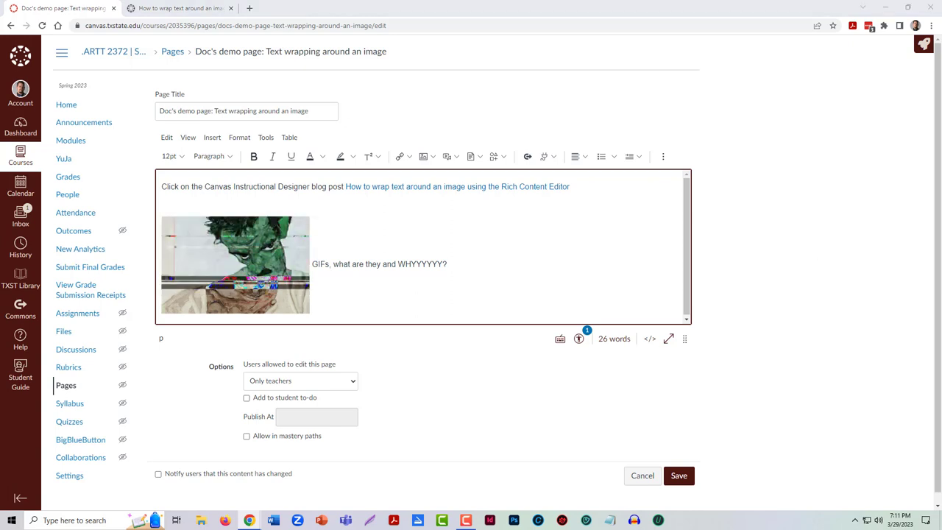
click(535, 266)
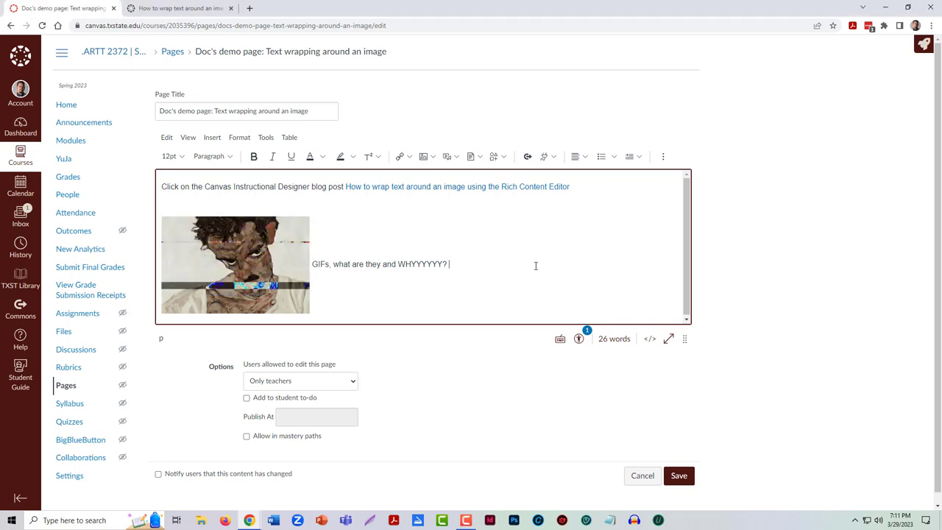
text(Steve Wilhite, the creator of the file format GIF (Graphics Interchange Format) says he pronounces it like the peanut butter brand "JIF." But other people say, "Really, dude? No one says 'Jraphics'!")
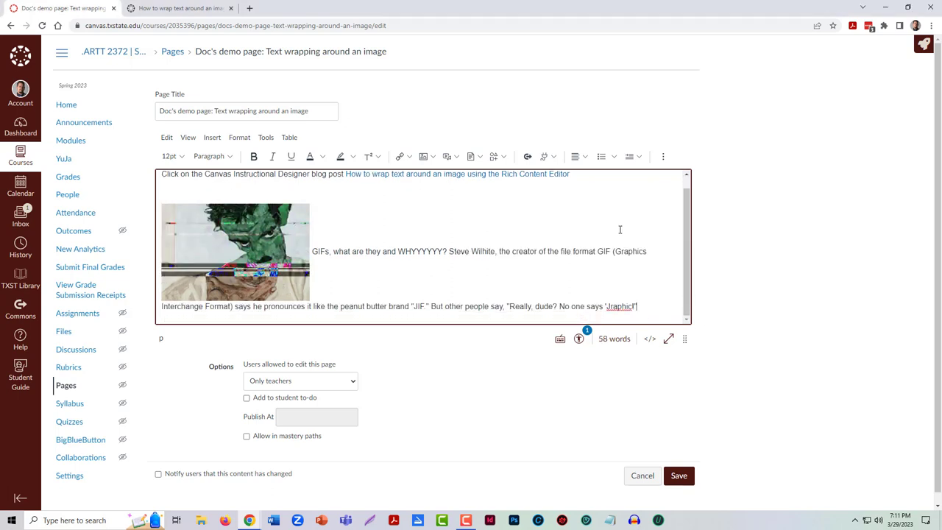
key(Return)
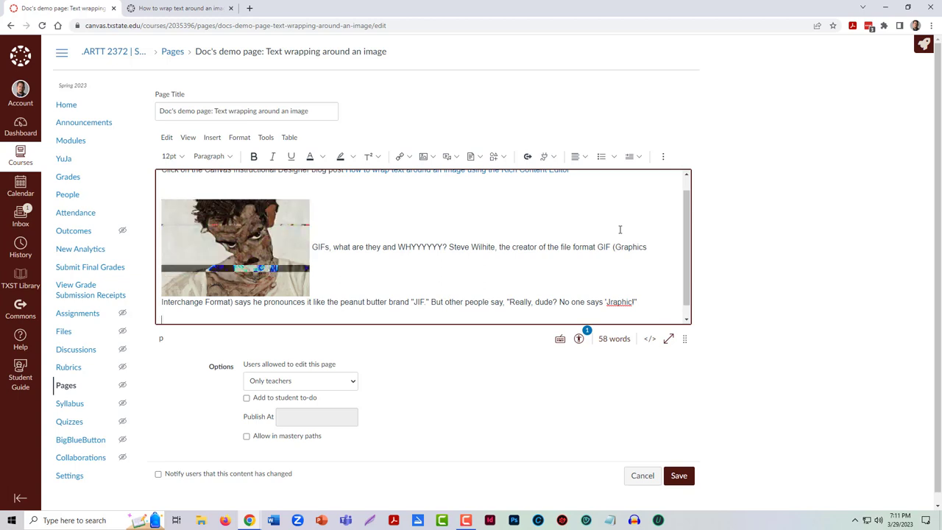
Step: Save the page with the 30% GIF and its pronunciation paragraph
click(679, 476)
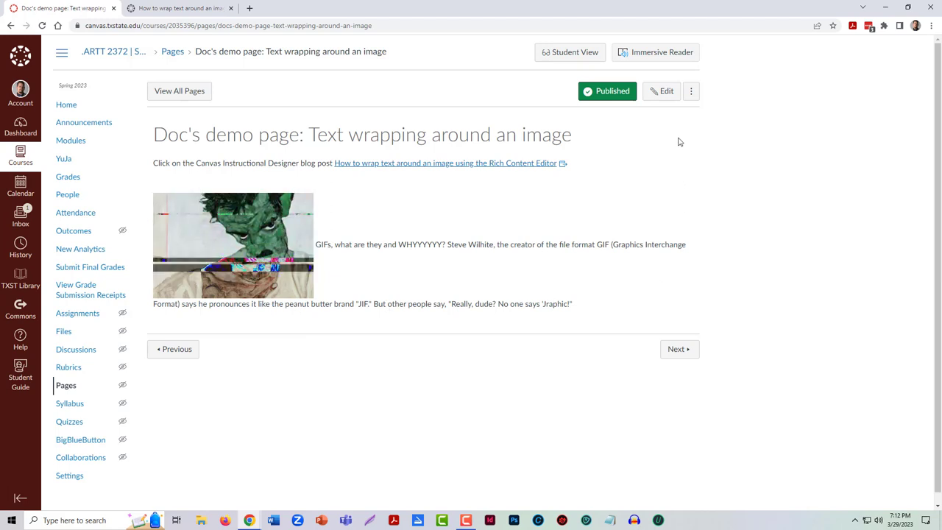
Step: Reopen the page for editing and set the GIF's alignment to Left Align
click(665, 92)
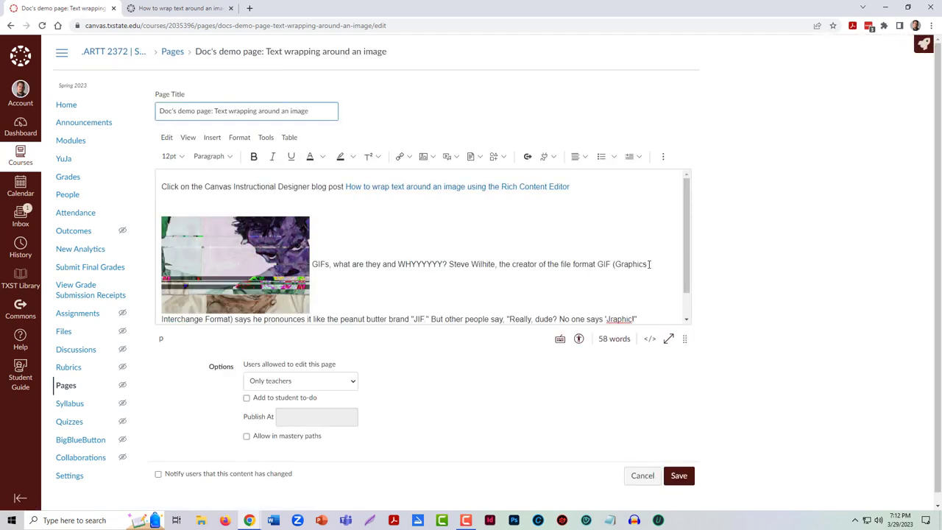
scroll(646, 307, down, 1)
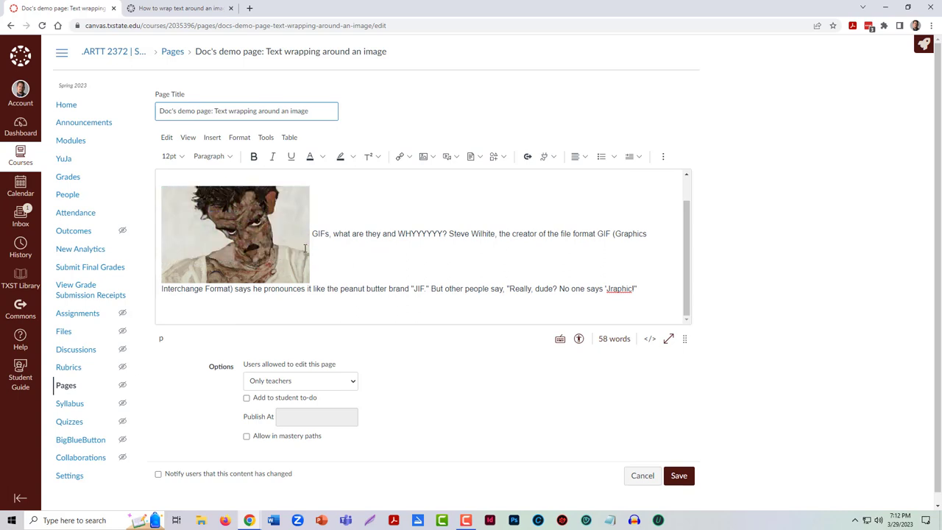
click(293, 236)
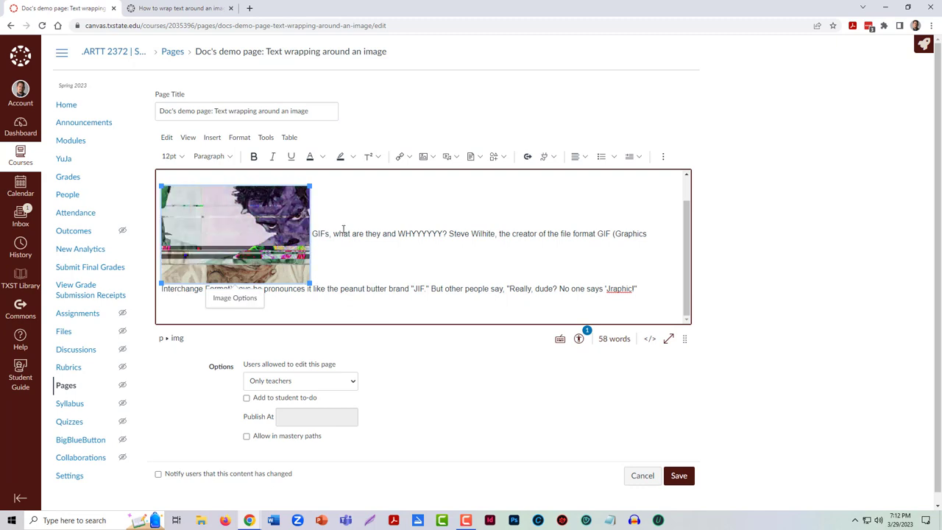
click(583, 157)
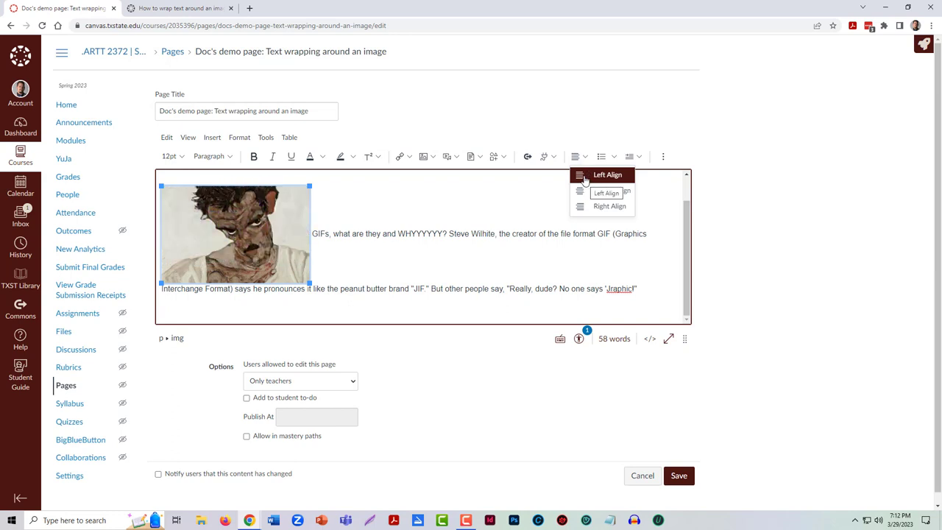
click(585, 179)
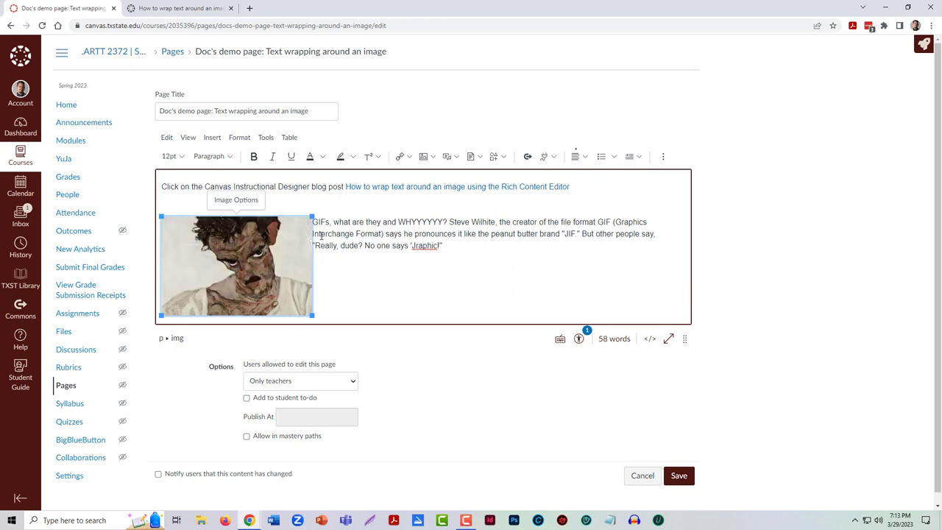
Step: Deselect the GIF to check the wrapped text, then reopen the page in the editor
click(343, 273)
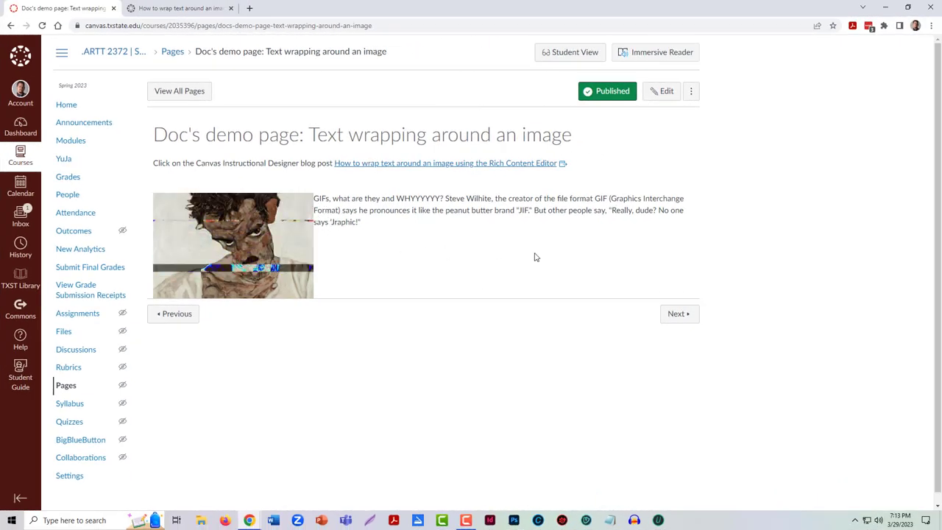
click(657, 97)
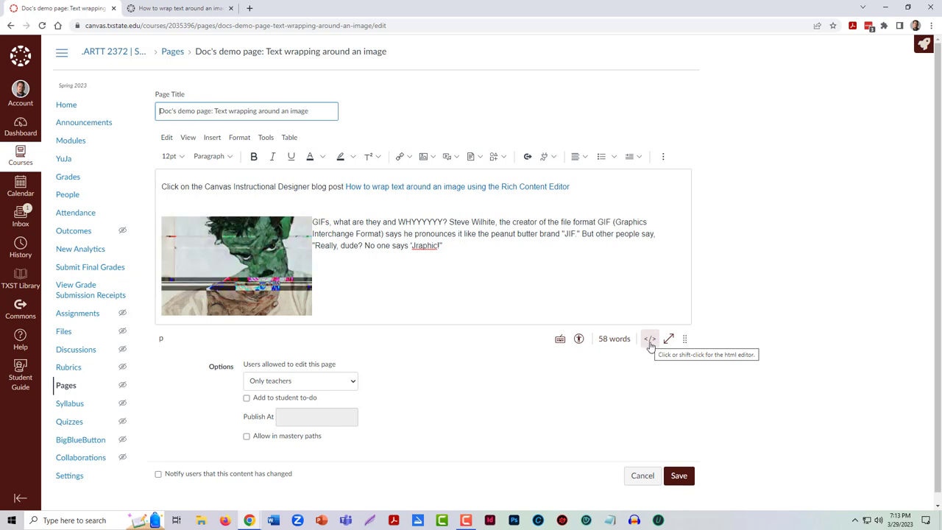
Step: Switch to HTML view and highlight the GIF's img tag with float: left and 30% width
click(650, 340)
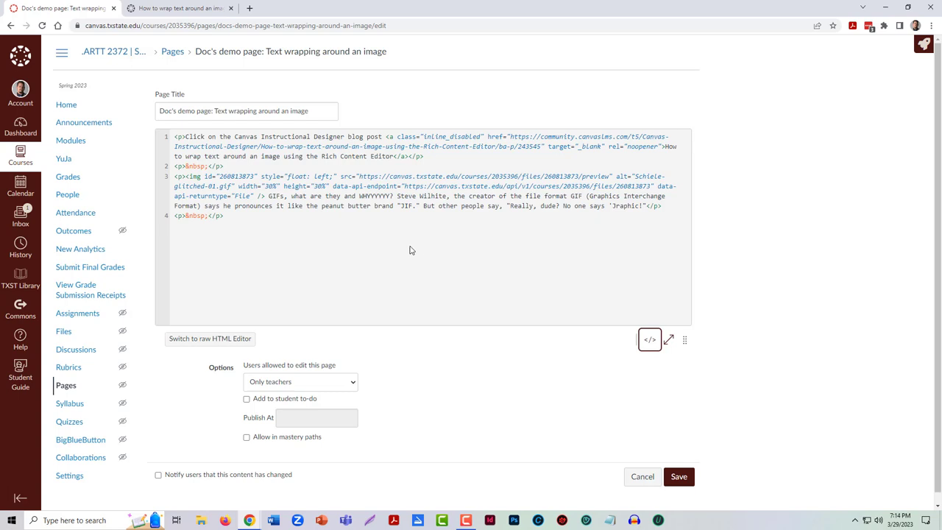
double_click(195, 178)
Step: In the raw HTML editor, put the caret after float: left in the GIF's style attribute and type ';'
click(225, 339)
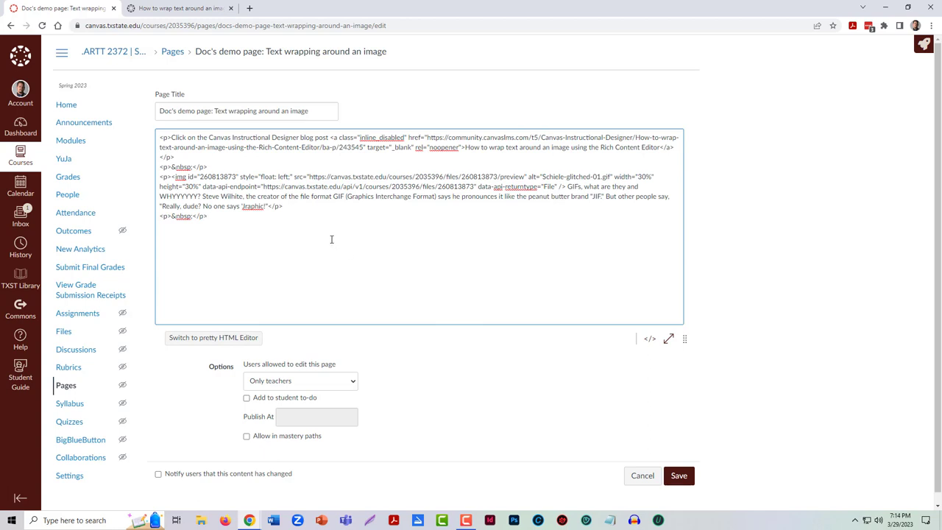
double_click(180, 178)
click(184, 179)
drag(240, 177, 294, 178)
click(256, 181)
text(;)
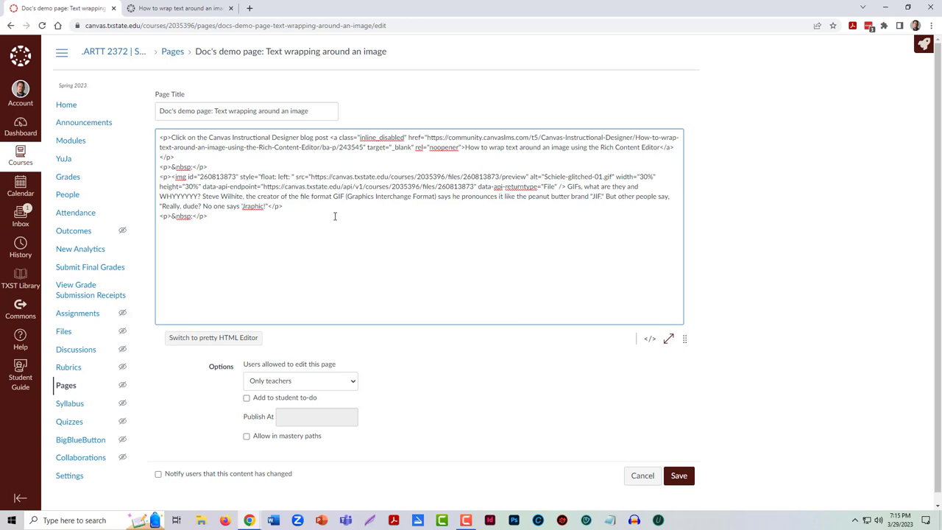
Step: Zoom the browser in twice and add 'padding: 10px' after float: left; in the GIF's style
key(ctrl+plus)
key(ctrl+plus)
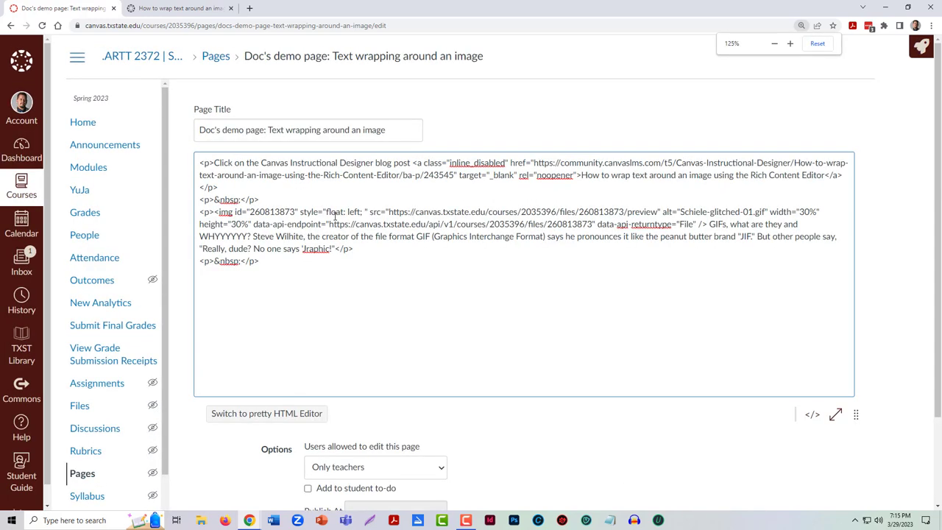
key(ctrl+plus)
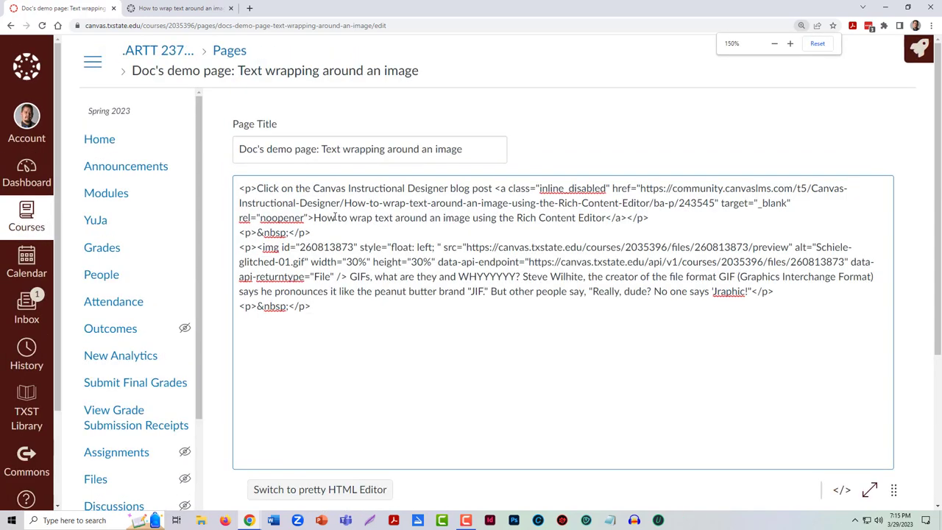
click(435, 248)
text(padding)
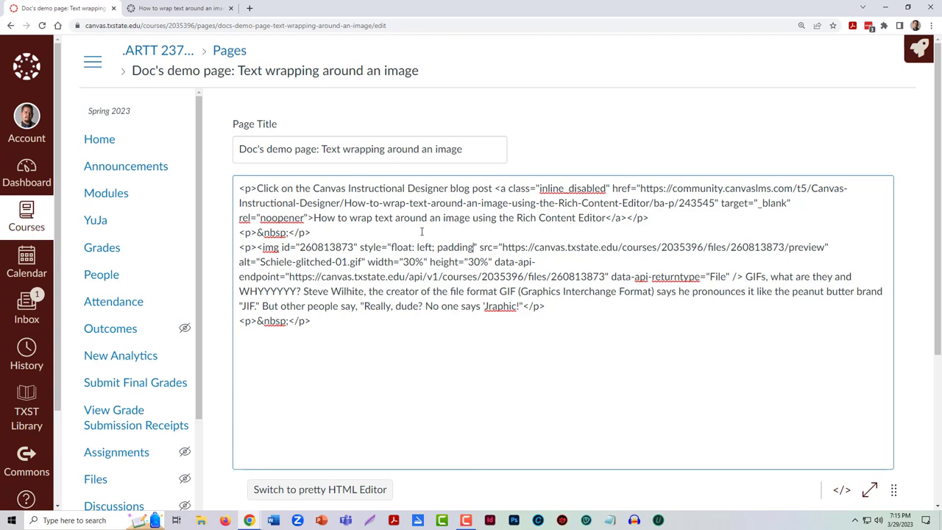
text(:)
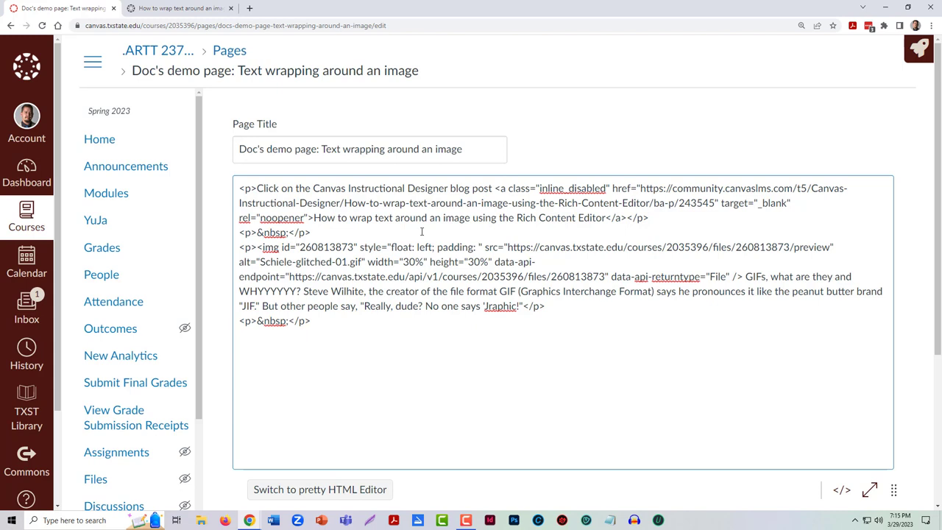
text(10px)
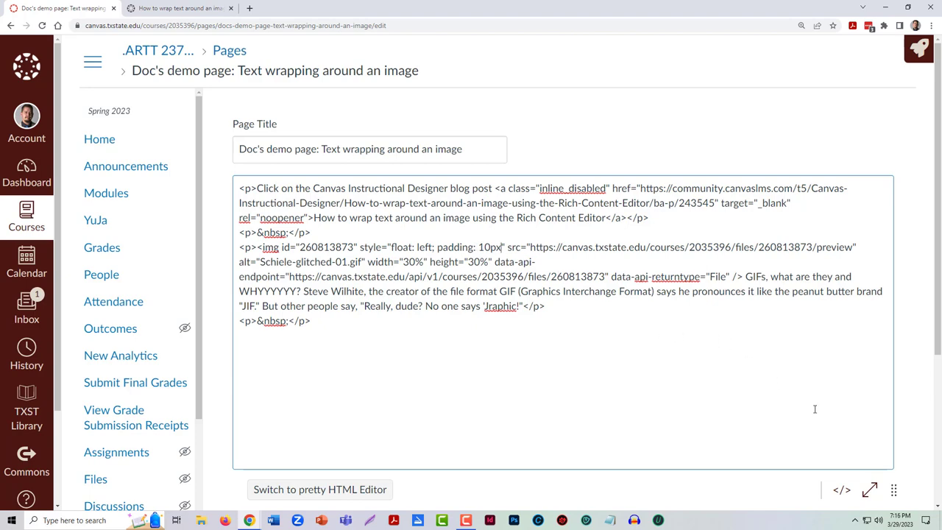
scroll(813, 401, down, 2)
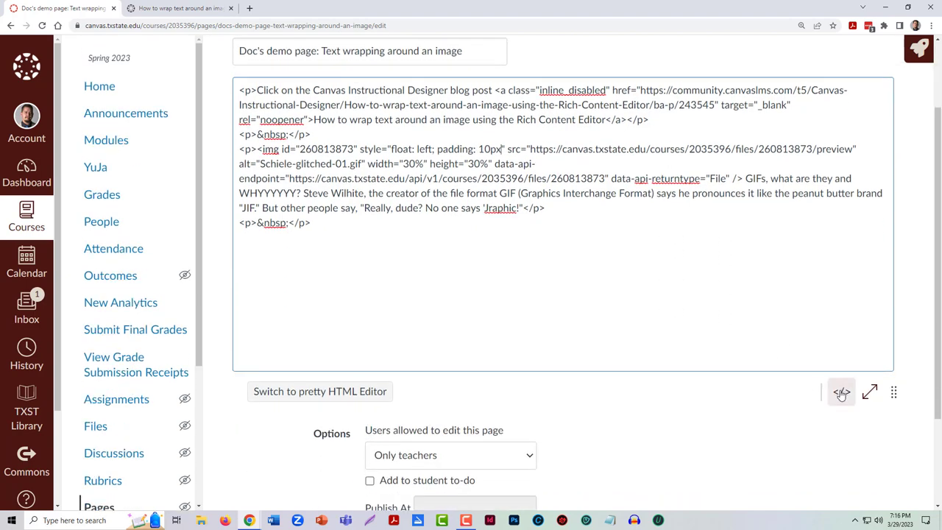
Step: Switch from the HTML view back to the rich content editor and scroll down toward Save
click(841, 394)
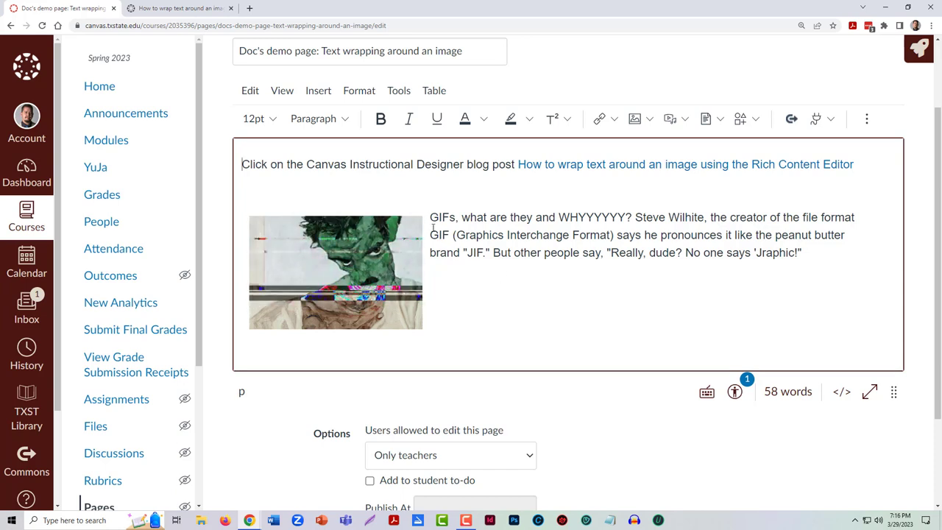
scroll(584, 302, down, 2)
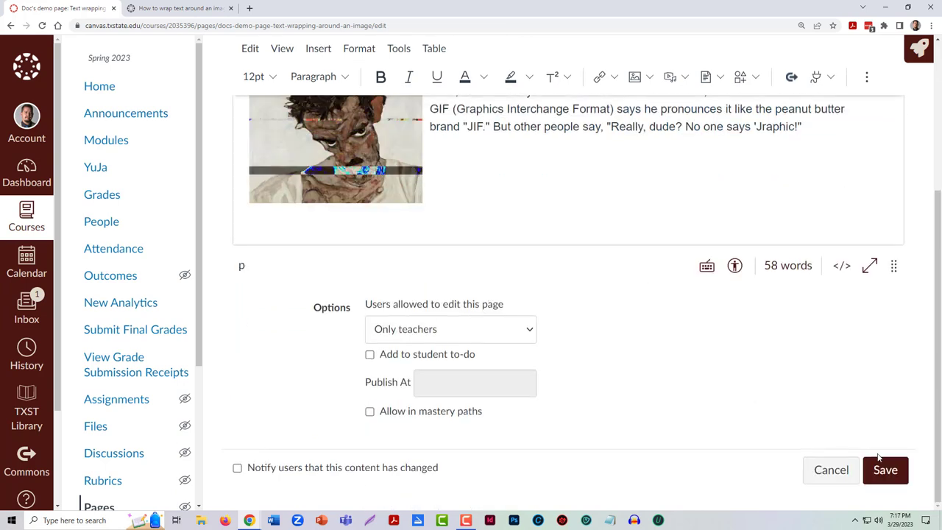